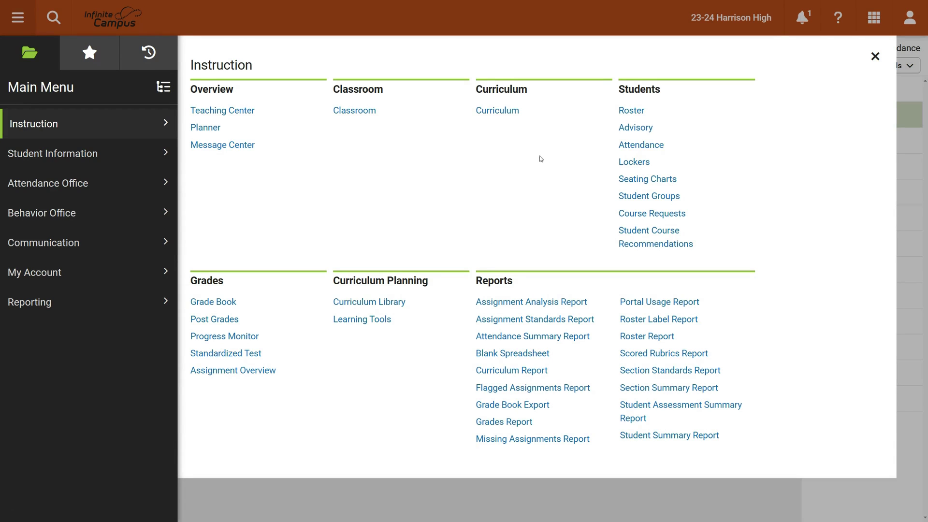
Step: Open the Teaching Center to show today's Chem B, Chem 5th hour and Gen Science cards
{"action": "left_click", "coordinate": [228, 111]}
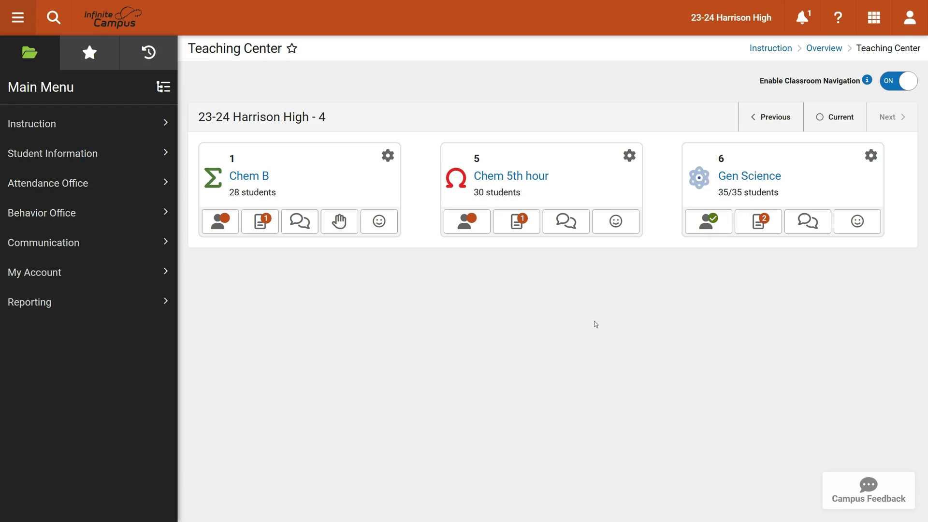
Step: Open Chem B attendance, mark students 1–2 absent and 3 and 5 tardy, and start a comment for student 1
{"action": "left_click", "coordinate": [220, 223]}
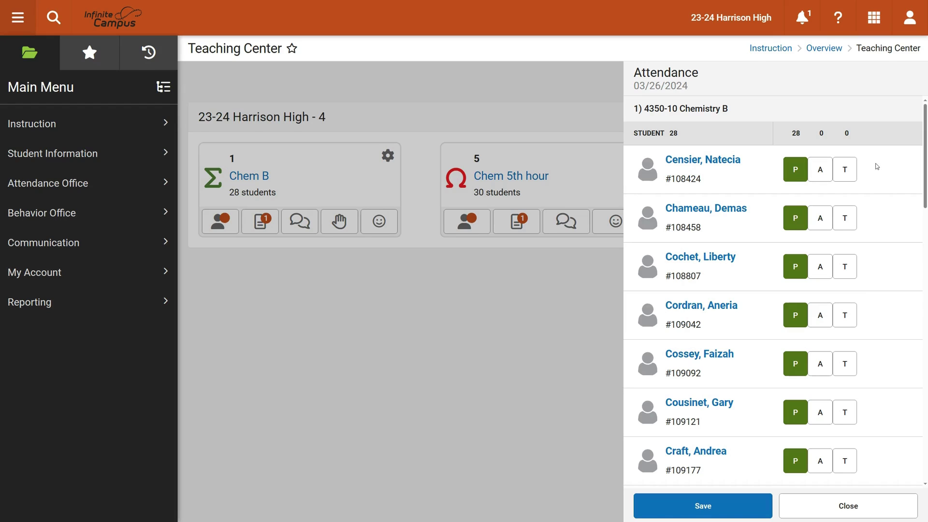
{"action": "left_click", "coordinate": [819, 170]}
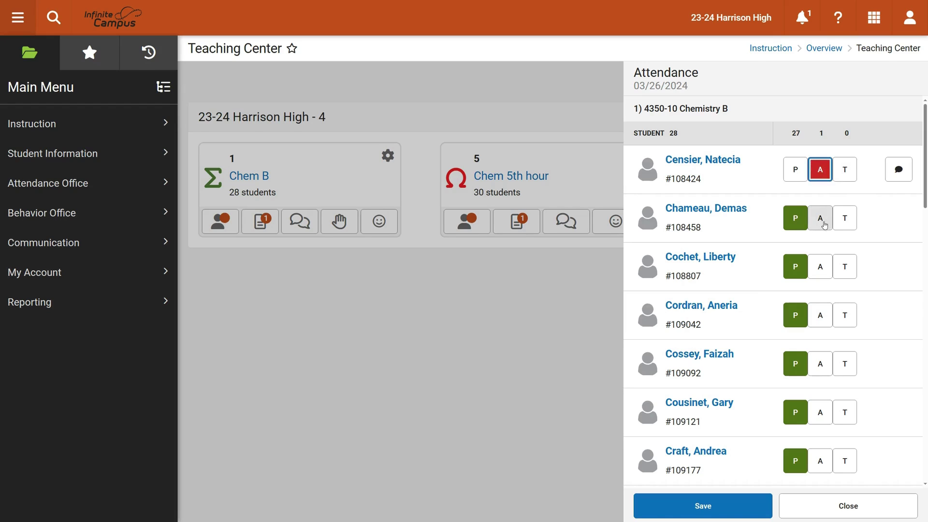
{"action": "left_click", "coordinate": [820, 218]}
{"action": "left_click", "coordinate": [842, 270]}
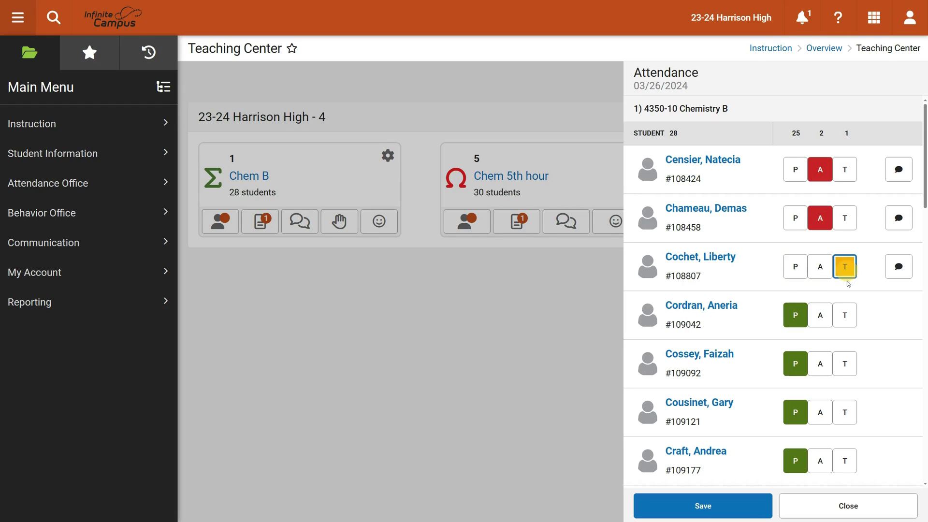
{"action": "left_click", "coordinate": [843, 365]}
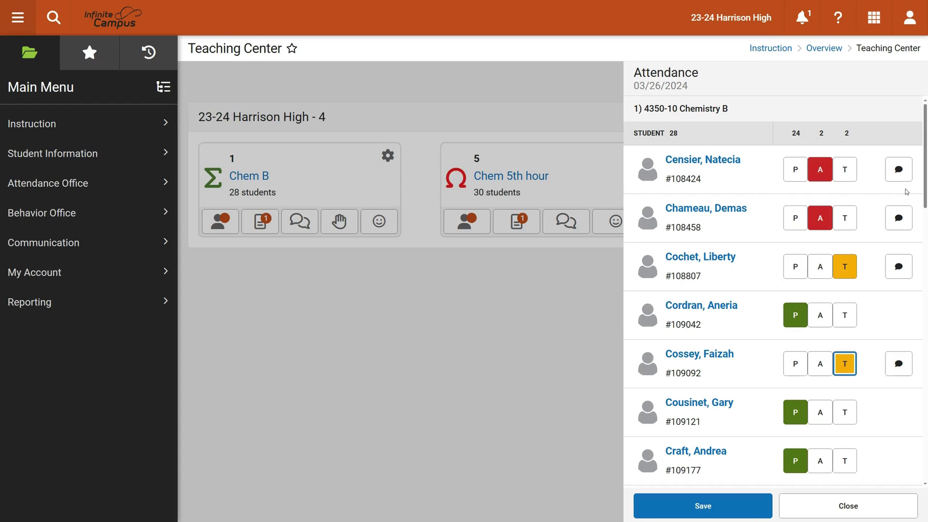
{"action": "left_click", "coordinate": [899, 171]}
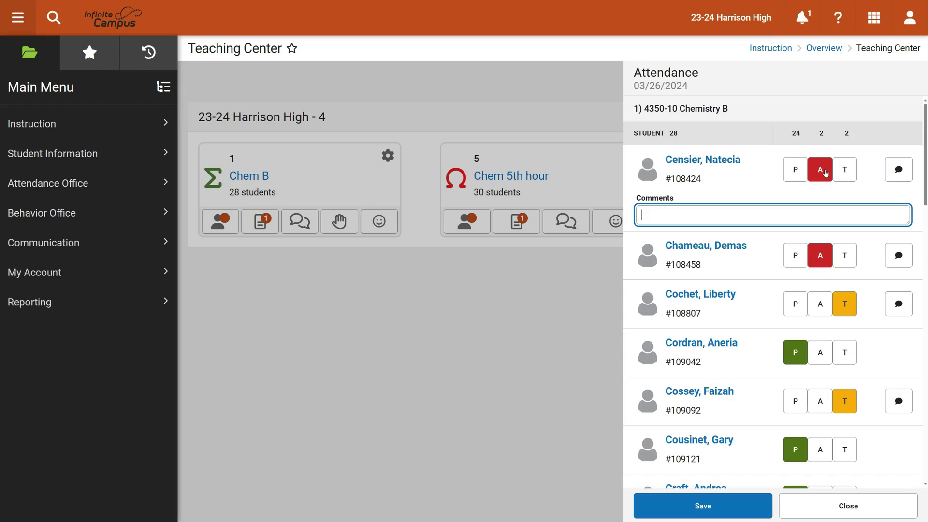
Step: Close the comment box and save the Chem B attendance
{"action": "left_click", "coordinate": [765, 255]}
{"action": "scroll", "coordinate": [742, 483], "scroll_direction": "down", "scroll_amount": 5}
{"action": "scroll", "coordinate": [742, 485], "scroll_direction": "down", "scroll_amount": 14}
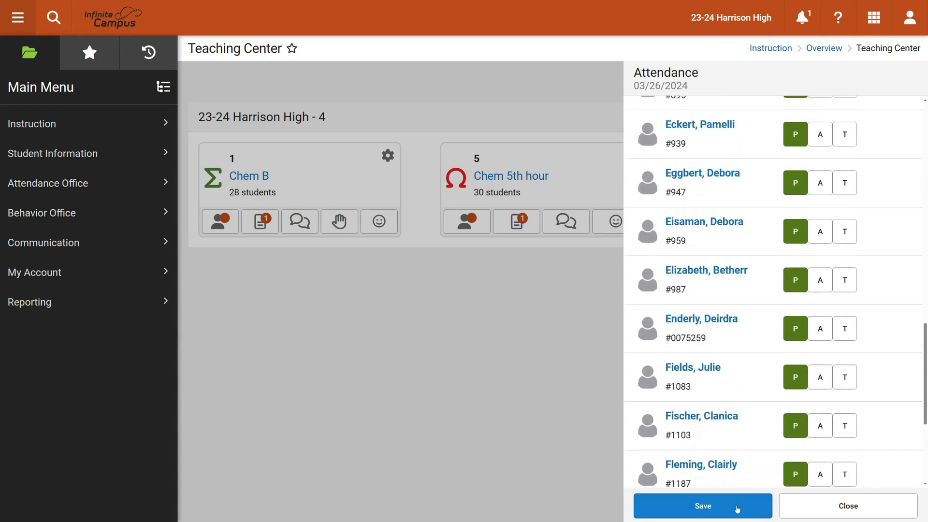
{"action": "left_click", "coordinate": [704, 507]}
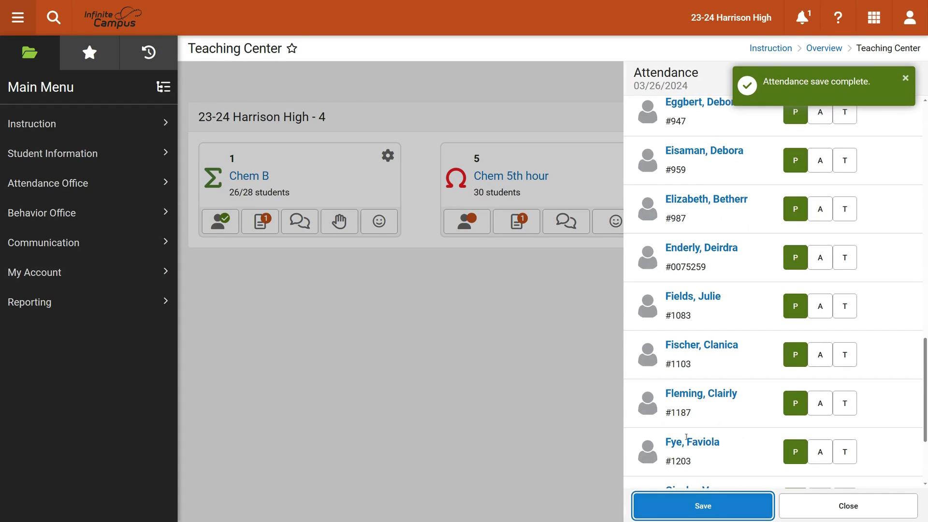
Step: Close the attendance panel so the Chem B card reads 26/28 students
{"action": "scroll", "coordinate": [778, 309], "scroll_direction": "up", "scroll_amount": 9}
{"action": "scroll", "coordinate": [789, 297], "scroll_direction": "up", "scroll_amount": 9}
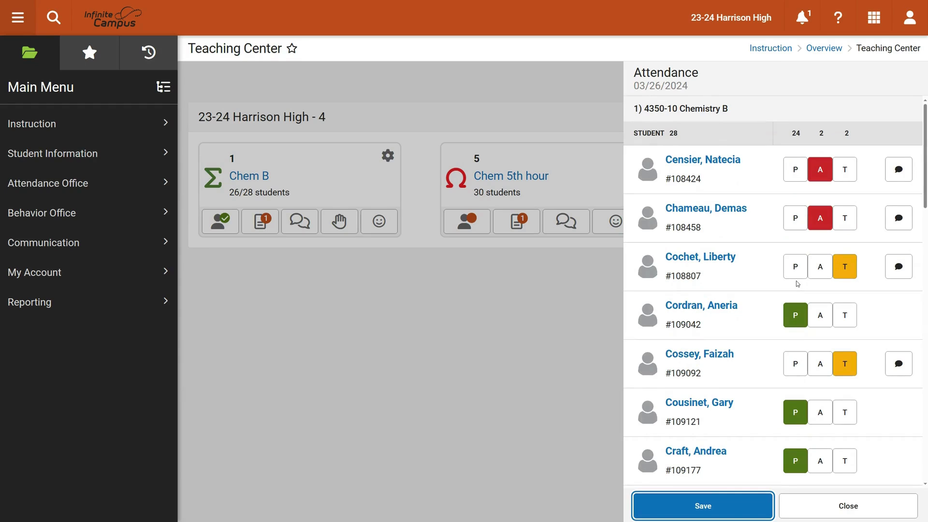
{"action": "left_click", "coordinate": [428, 358]}
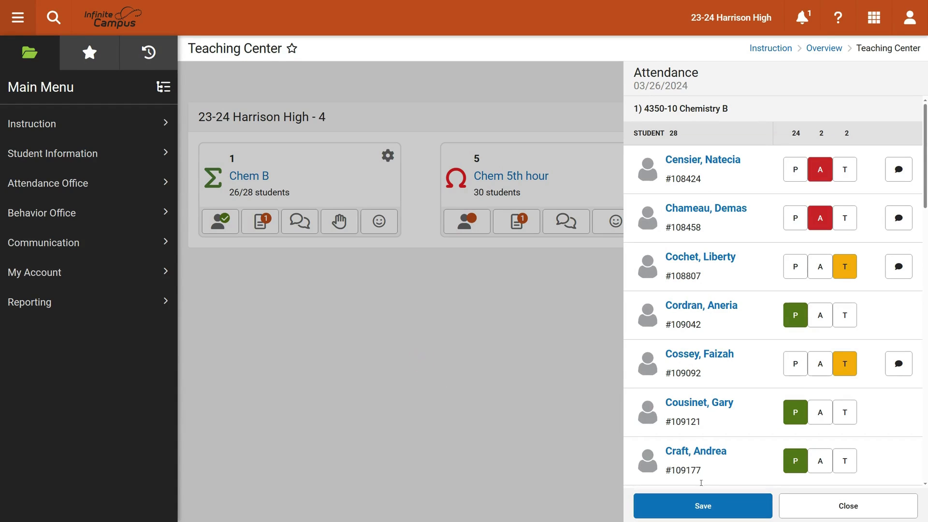
{"action": "left_click", "coordinate": [847, 505]}
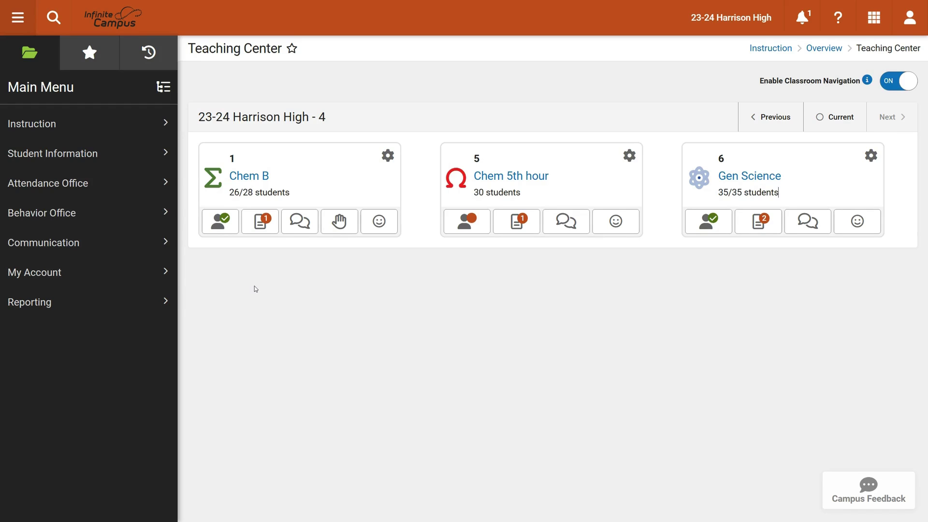
Step: Open the class attendance page for section 4350-10 Chemistry B
{"action": "left_click", "coordinate": [46, 129]}
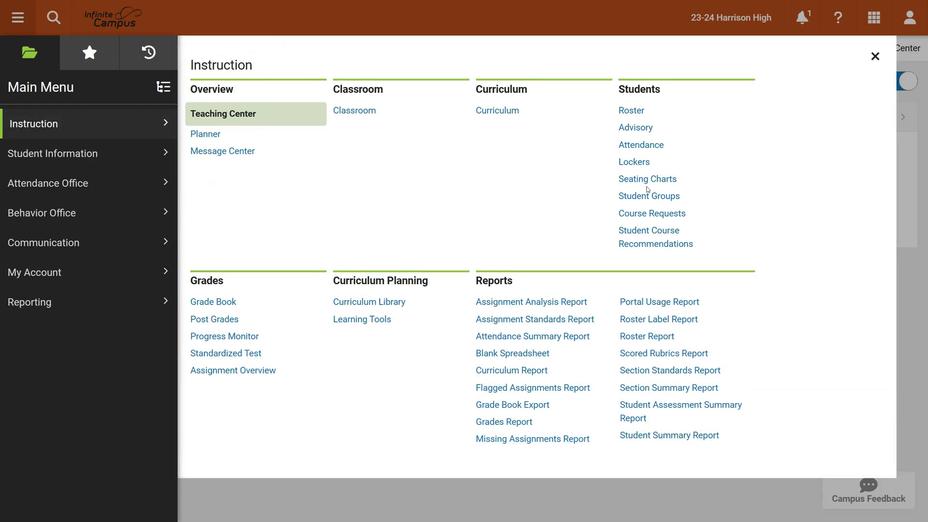
{"action": "left_click", "coordinate": [636, 146]}
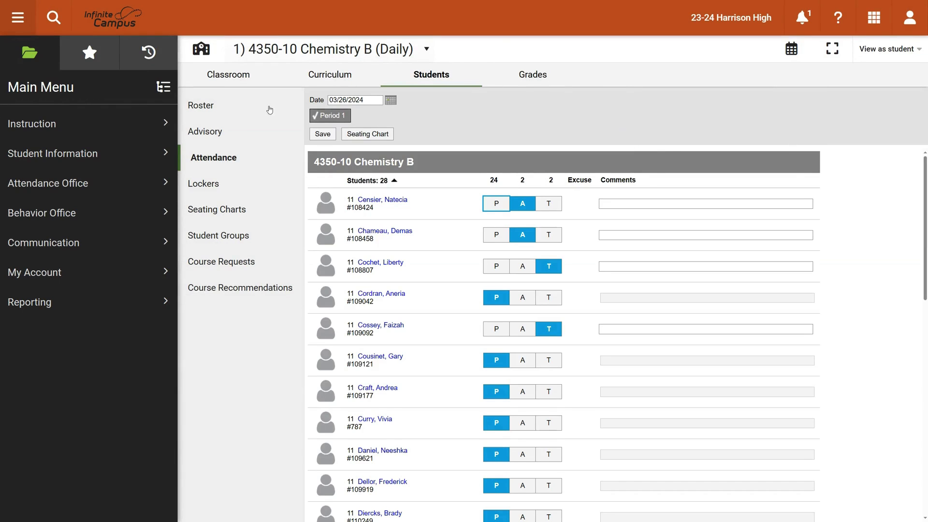
{"action": "left_click", "coordinate": [300, 56]}
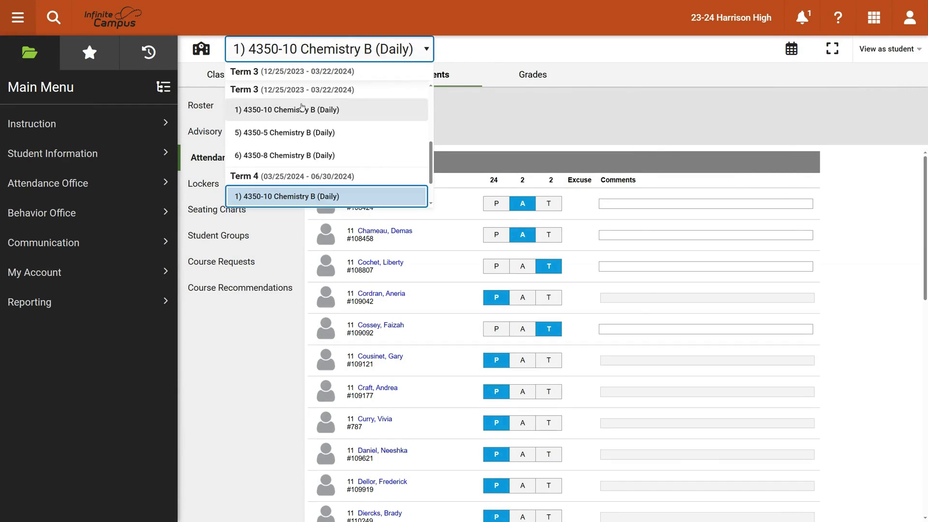
{"action": "left_click", "coordinate": [502, 115]}
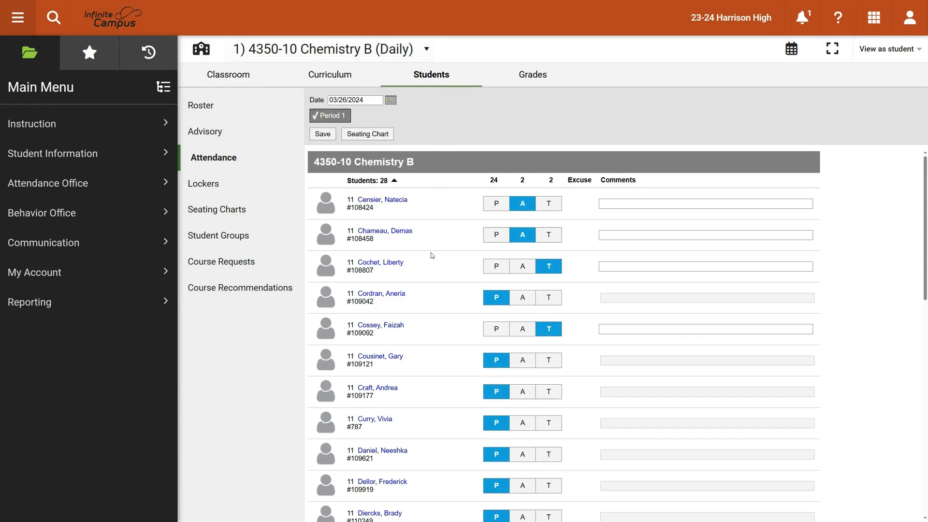
Step: Mark the sixth and seventh Chemistry B students tardy
{"action": "scroll", "coordinate": [435, 261], "scroll_direction": "down", "scroll_amount": 10}
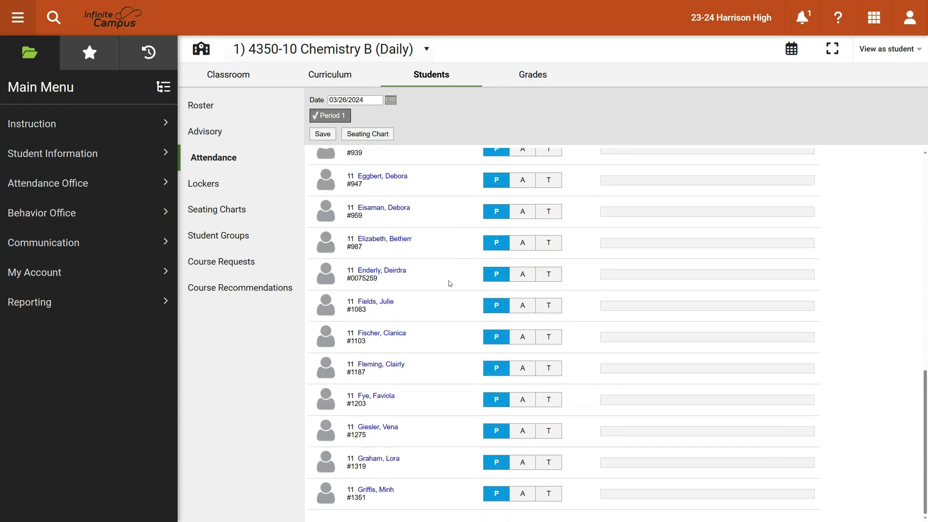
{"action": "scroll", "coordinate": [441, 313], "scroll_direction": "up", "scroll_amount": 4}
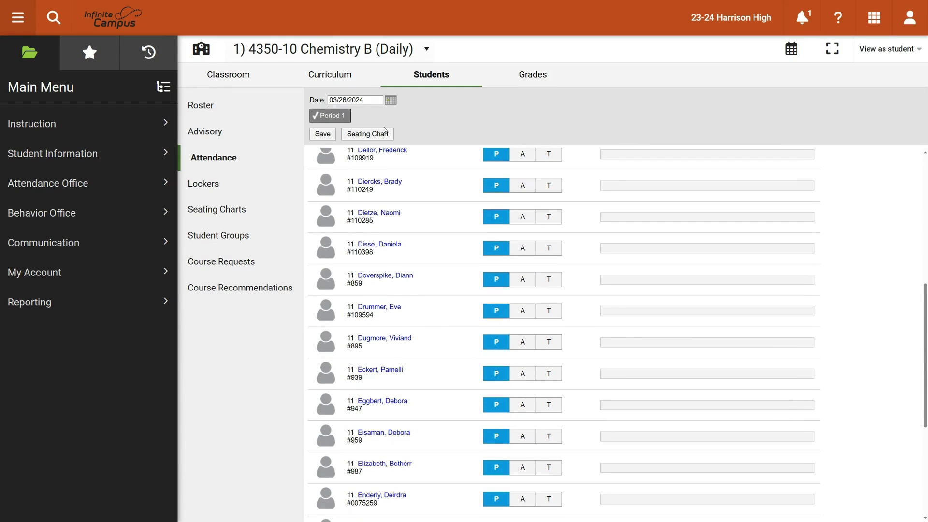
{"action": "scroll", "coordinate": [435, 166], "scroll_direction": "up", "scroll_amount": 2}
{"action": "scroll", "coordinate": [436, 166], "scroll_direction": "up", "scroll_amount": 2}
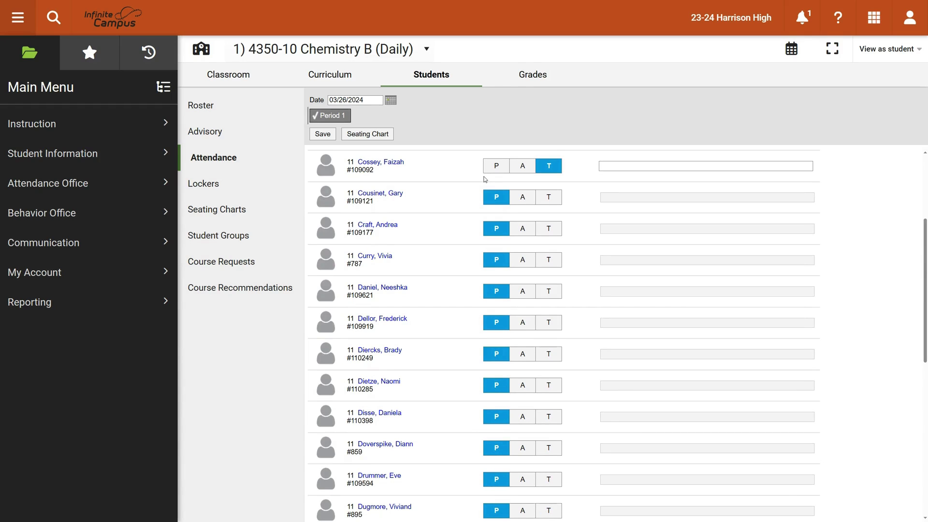
{"action": "left_click", "coordinate": [548, 196]}
{"action": "left_click", "coordinate": [522, 228]}
{"action": "left_click", "coordinate": [553, 230]}
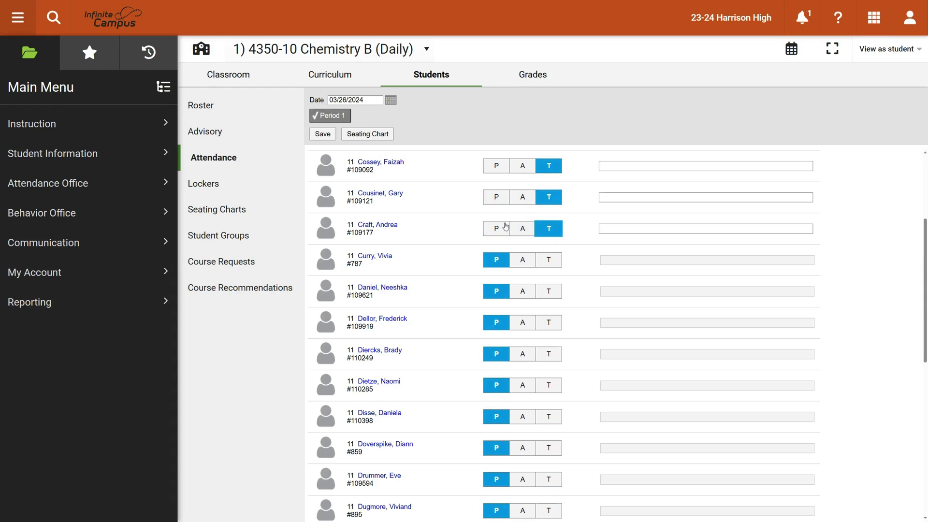
Step: In the seating chart view, mark the third-seat student absent and the second-seat student tardy
{"action": "left_click", "coordinate": [367, 136]}
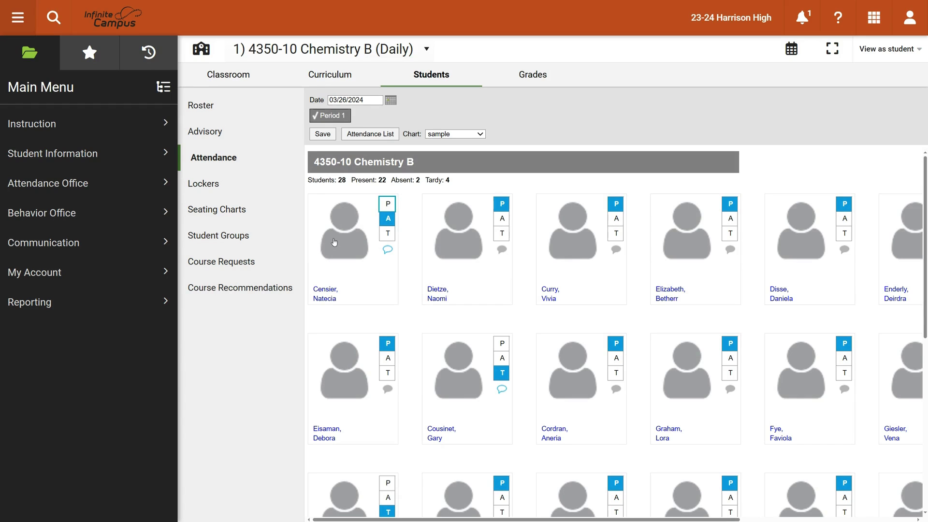
{"action": "left_click", "coordinate": [389, 235]}
{"action": "left_click", "coordinate": [616, 218]}
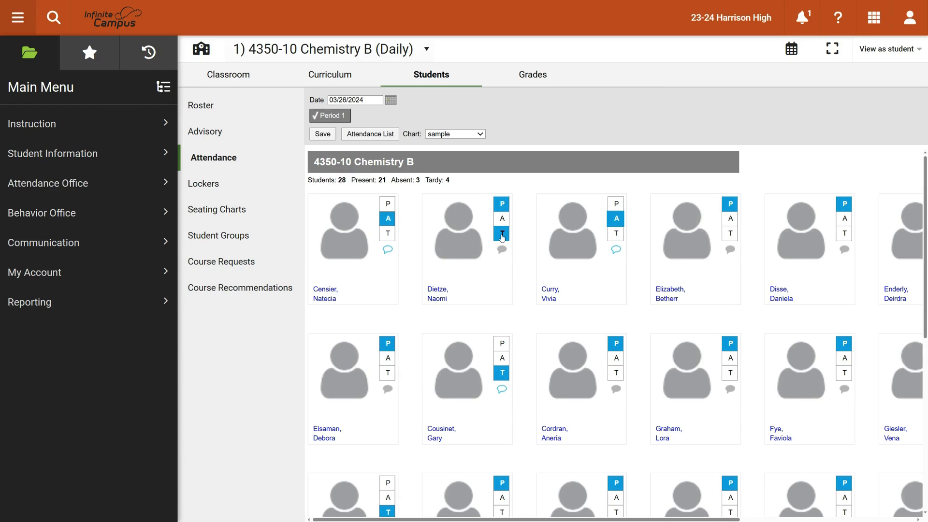
{"action": "left_click", "coordinate": [502, 235]}
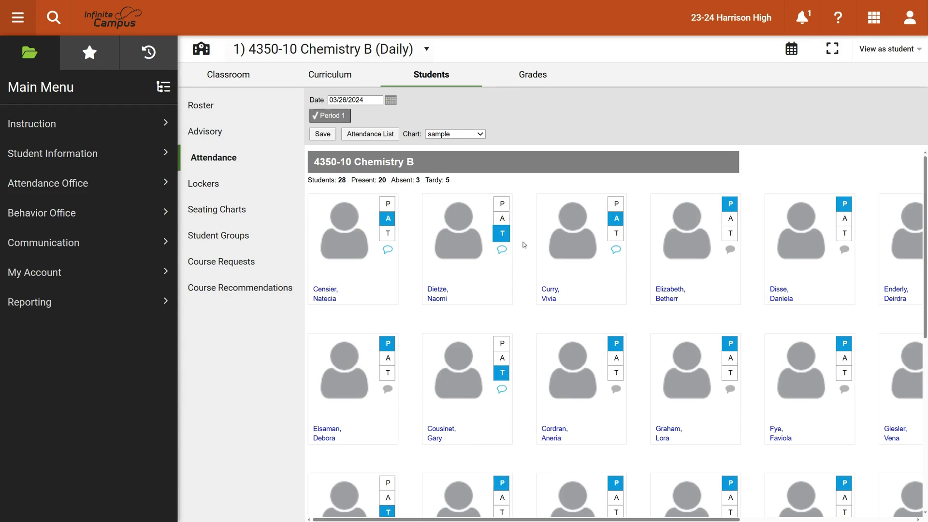
Step: Switch the chart to Seating Chart 2
{"action": "scroll", "coordinate": [501, 227], "scroll_direction": "down", "scroll_amount": 7}
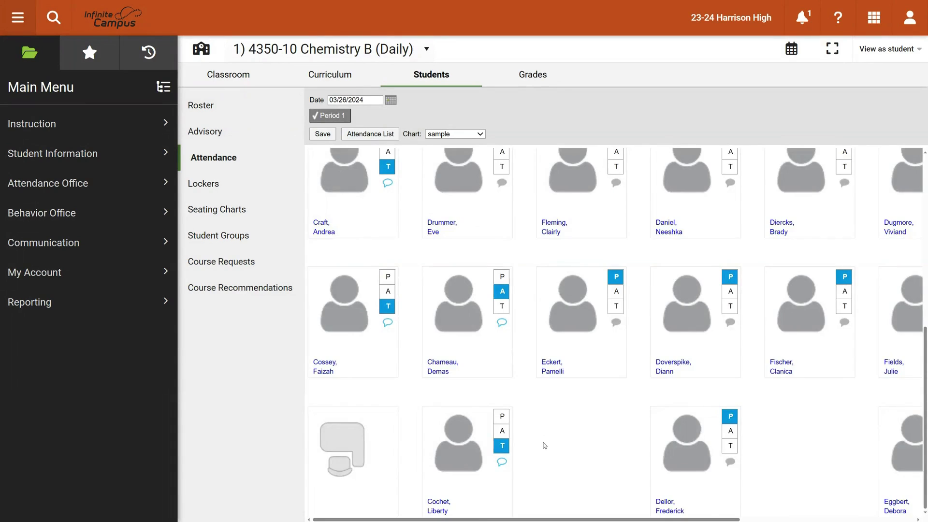
{"action": "scroll", "coordinate": [482, 235], "scroll_direction": "up", "scroll_amount": 5}
{"action": "scroll", "coordinate": [482, 236], "scroll_direction": "up", "scroll_amount": 3}
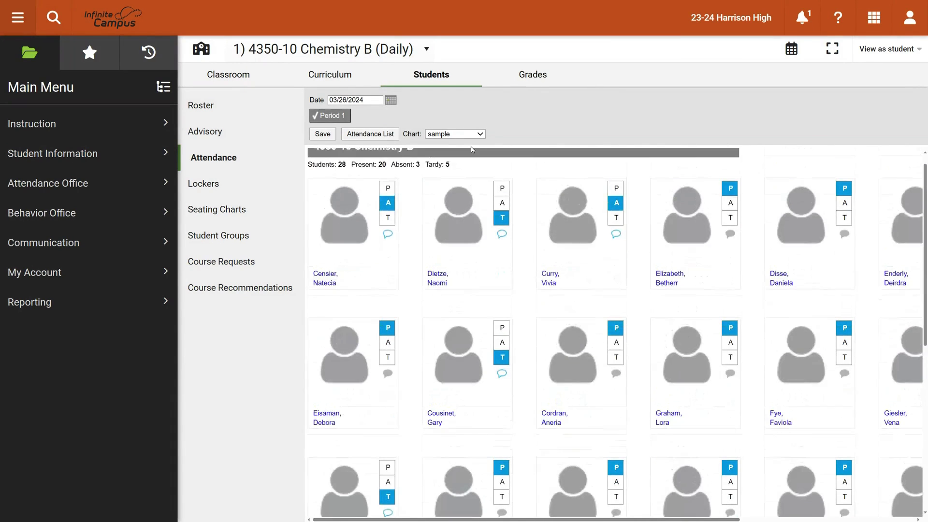
{"action": "left_click", "coordinate": [453, 137]}
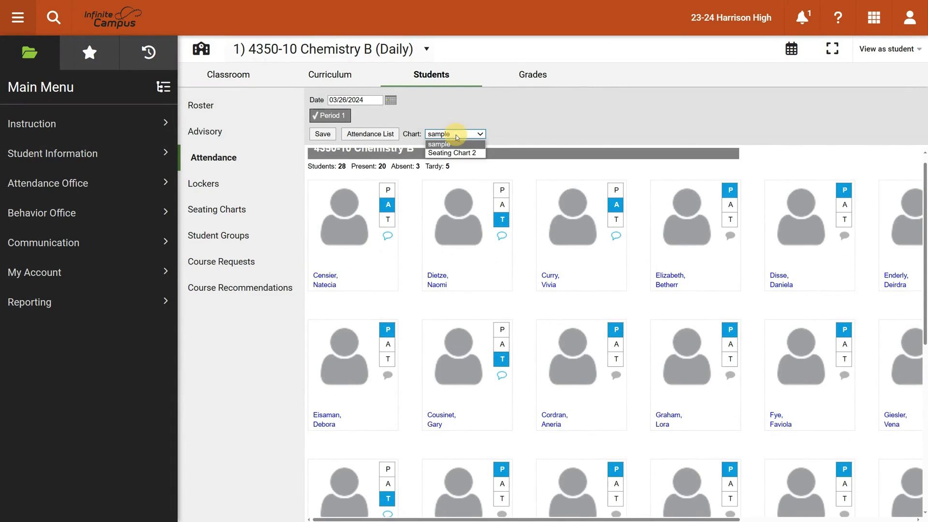
{"action": "left_click", "coordinate": [455, 154]}
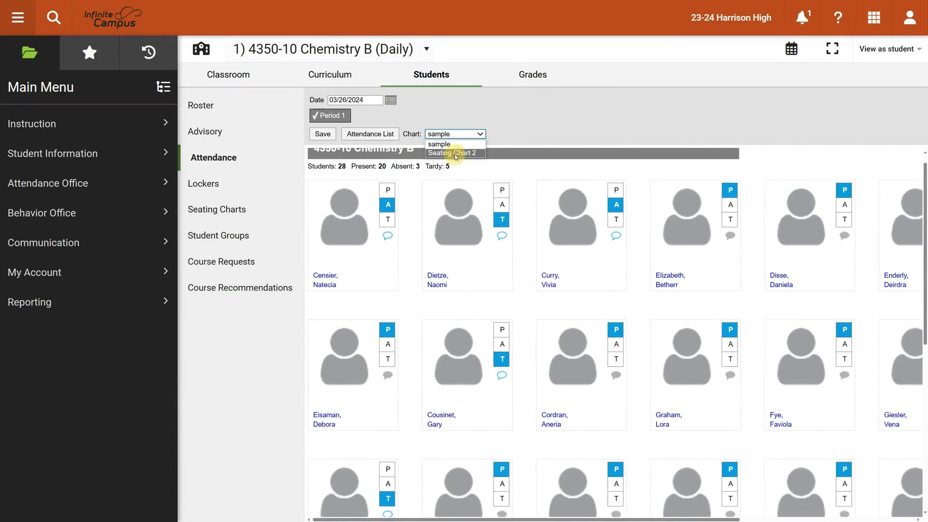
Step: Adjust a seated student's P/A/T mark in Seating Chart 2
{"action": "scroll", "coordinate": [710, 264], "scroll_direction": "down", "scroll_amount": 5}
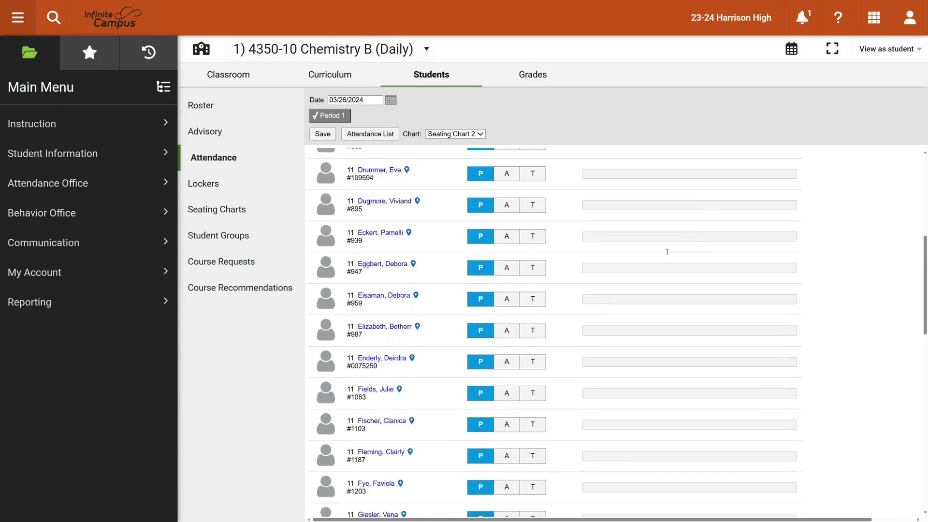
{"action": "scroll", "coordinate": [668, 251], "scroll_direction": "up", "scroll_amount": 6}
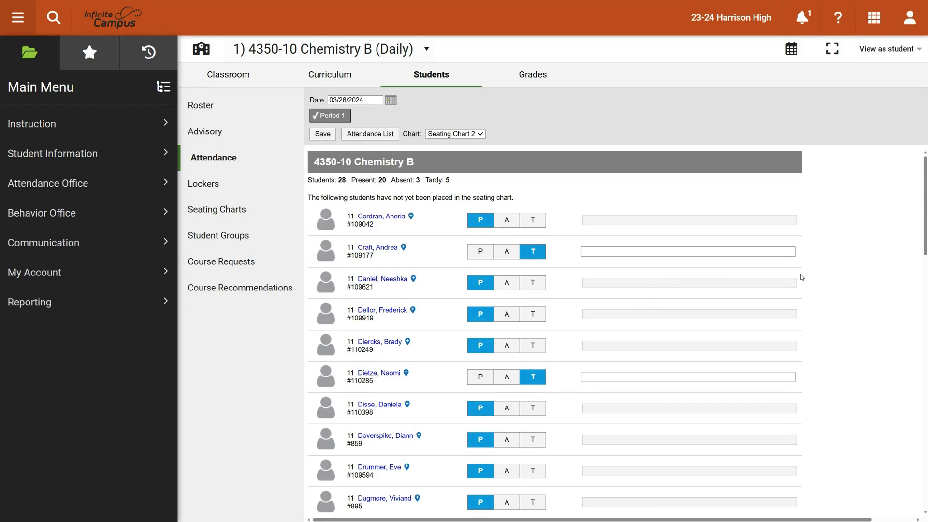
{"action": "scroll", "coordinate": [801, 277], "scroll_direction": "down", "scroll_amount": 4}
{"action": "scroll", "coordinate": [801, 277], "scroll_direction": "down", "scroll_amount": 9}
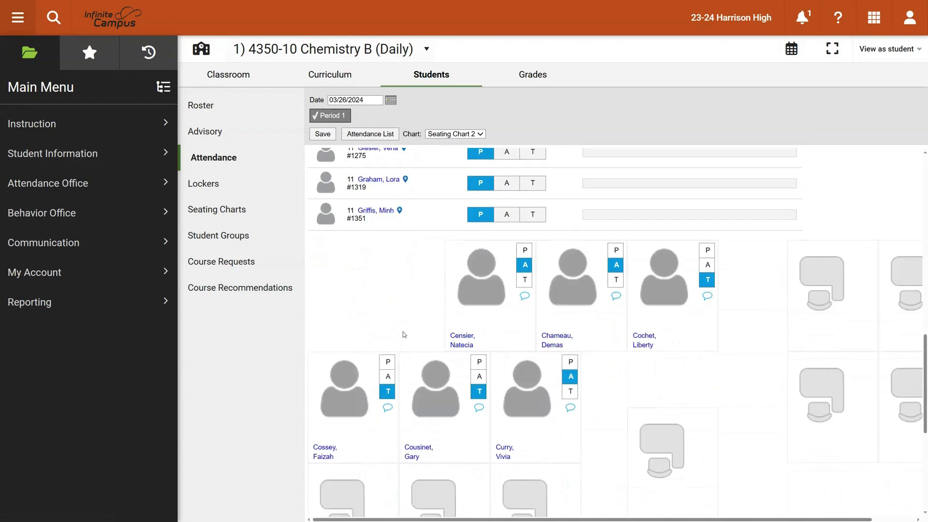
{"action": "scroll", "coordinate": [427, 312], "scroll_direction": "up", "scroll_amount": 3}
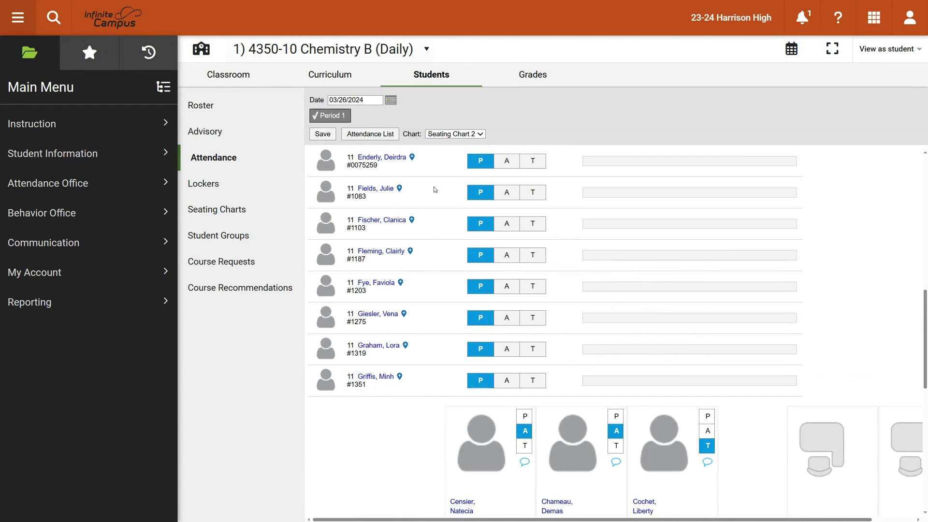
{"action": "scroll", "coordinate": [414, 202], "scroll_direction": "up", "scroll_amount": 9}
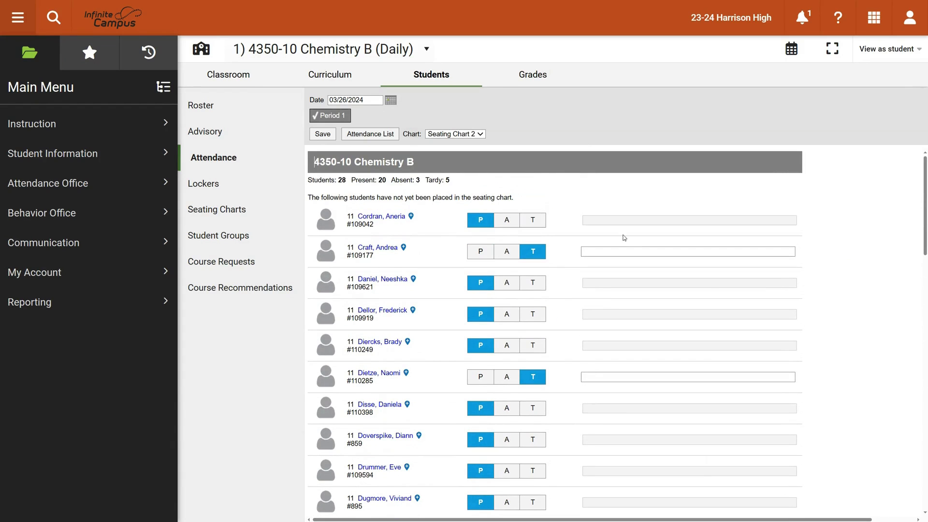
{"action": "scroll", "coordinate": [428, 319], "scroll_direction": "down", "scroll_amount": 15}
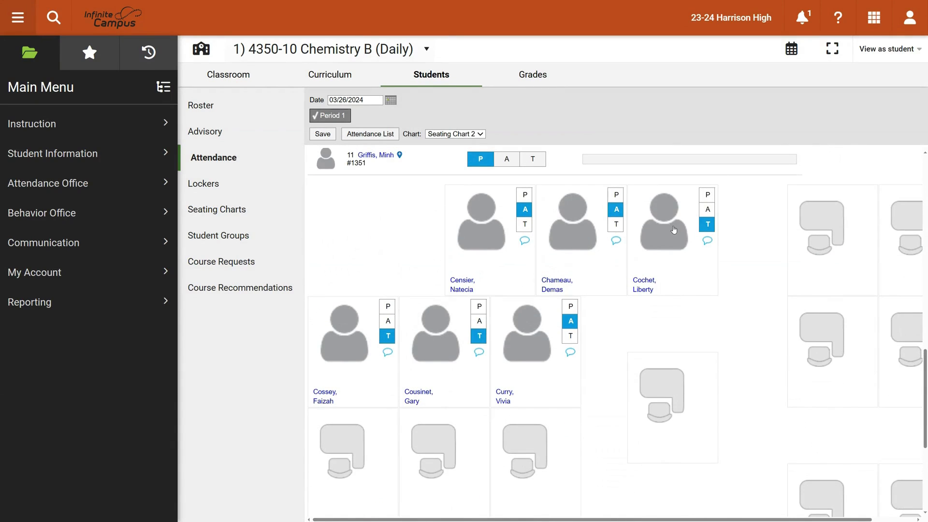
{"action": "left_click", "coordinate": [616, 230]}
Step: Save the attendance, tallied at 20 present, 3 absent and 5 tardy
{"action": "scroll", "coordinate": [367, 236], "scroll_direction": "up", "scroll_amount": 8}
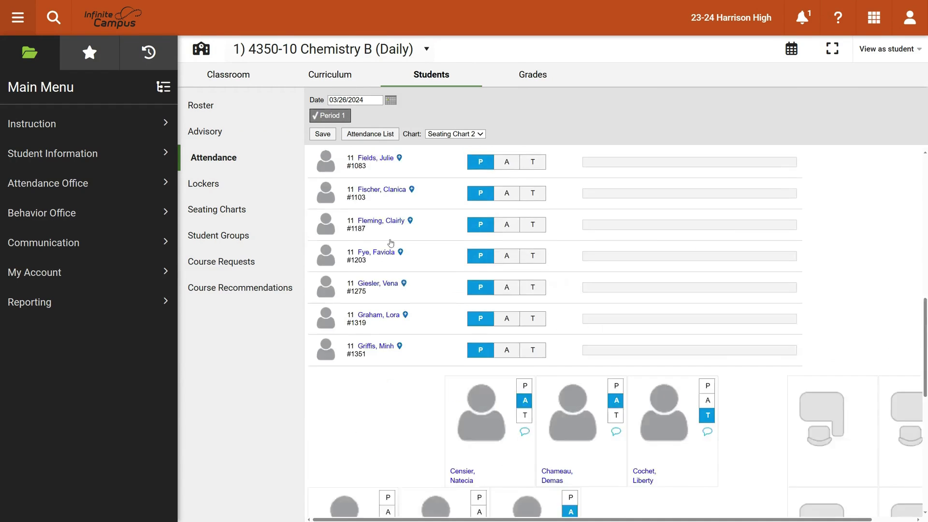
{"action": "scroll", "coordinate": [389, 217], "scroll_direction": "up", "scroll_amount": 3}
{"action": "scroll", "coordinate": [387, 217], "scroll_direction": "down", "scroll_amount": 12}
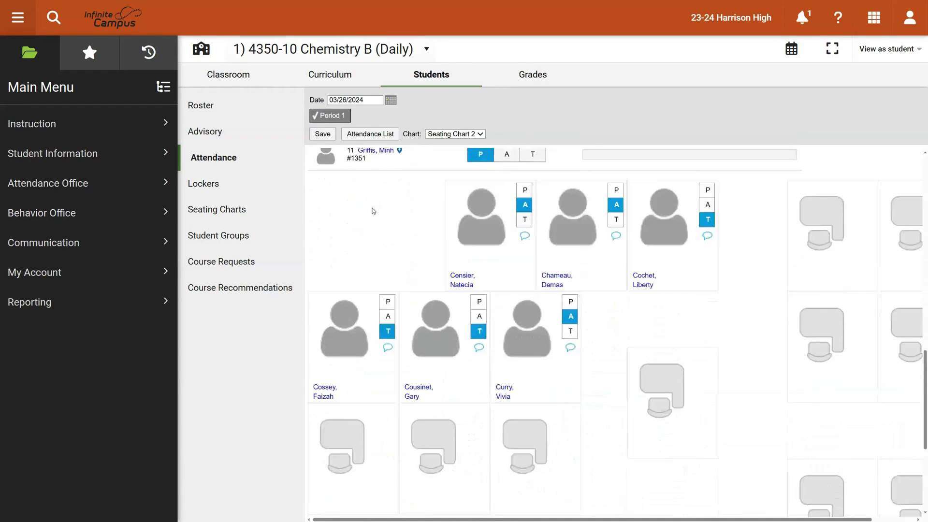
{"action": "left_click", "coordinate": [320, 134]}
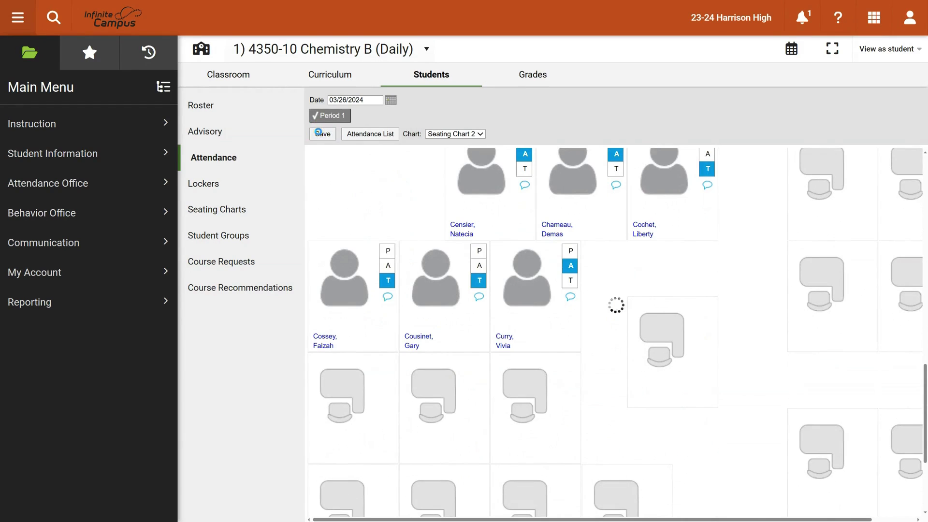
{"action": "scroll", "coordinate": [360, 213], "scroll_direction": "up", "scroll_amount": 8}
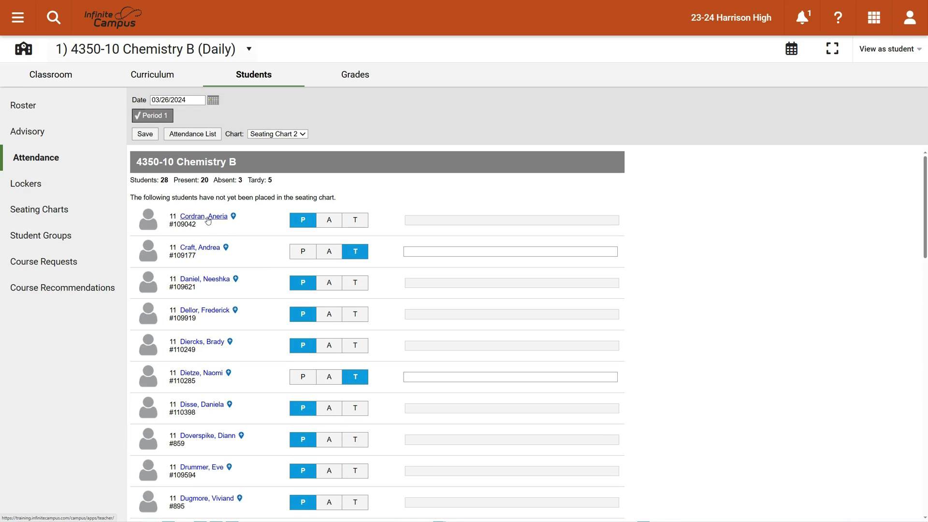
Step: Open the first listed student's information record and view their attendance history
{"action": "left_click", "coordinate": [207, 219]}
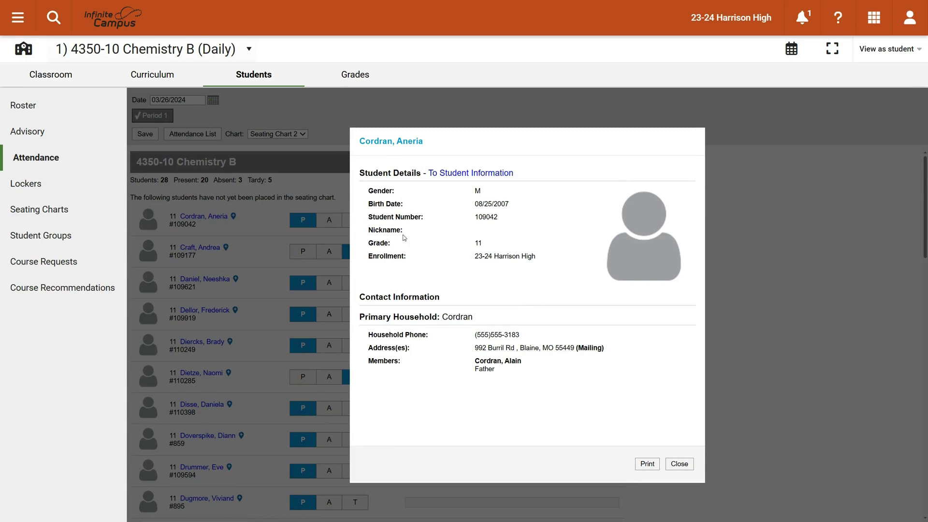
{"action": "left_click", "coordinate": [466, 174]}
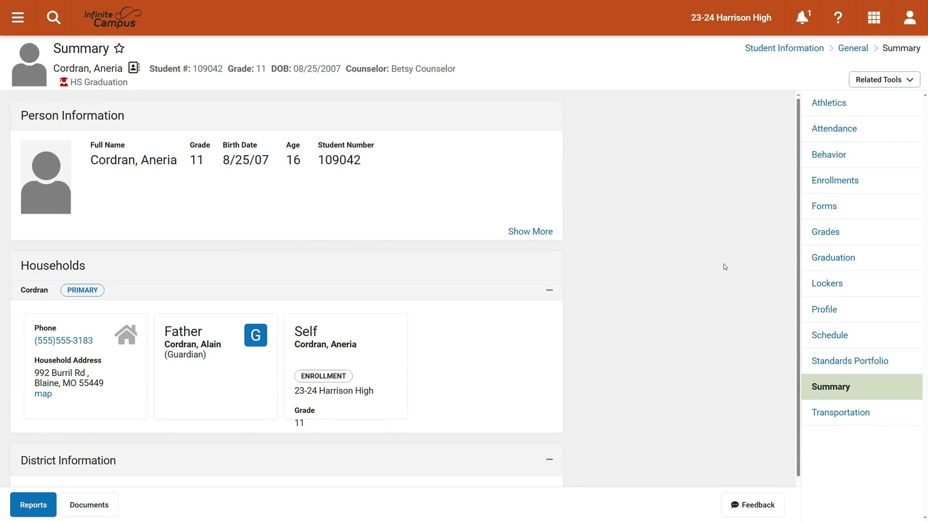
{"action": "left_click", "coordinate": [815, 131]}
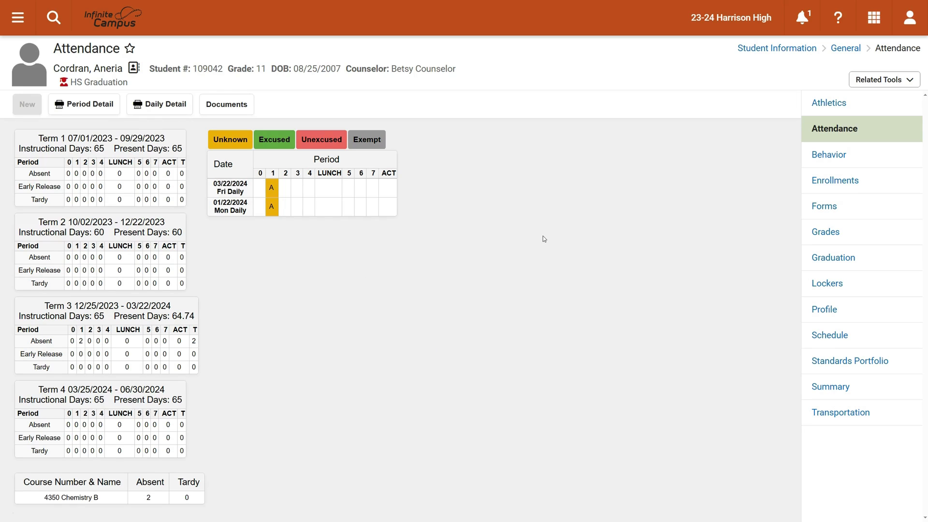
Step: Run an empty student search listing 870 students and open the first result's attendance
{"action": "left_click", "coordinate": [54, 18]}
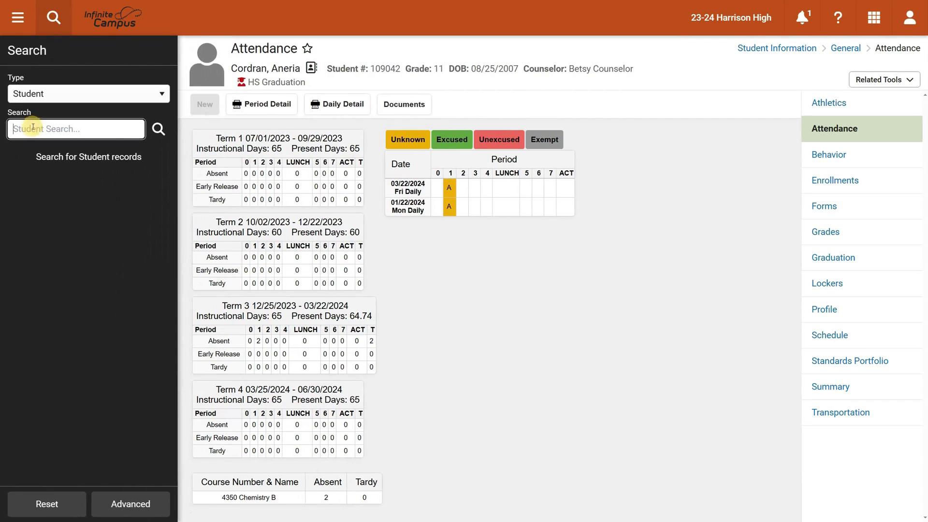
{"action": "left_click", "coordinate": [159, 129]}
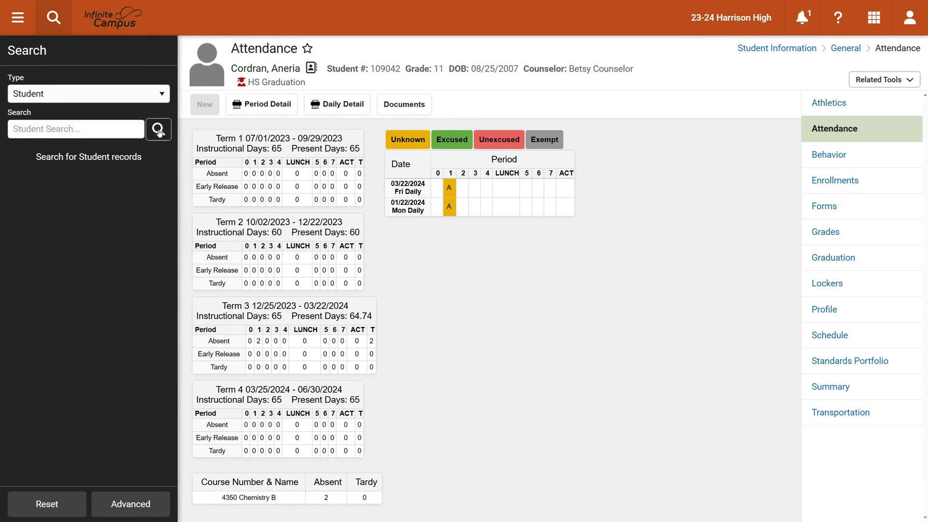
{"action": "left_click", "coordinate": [75, 224]}
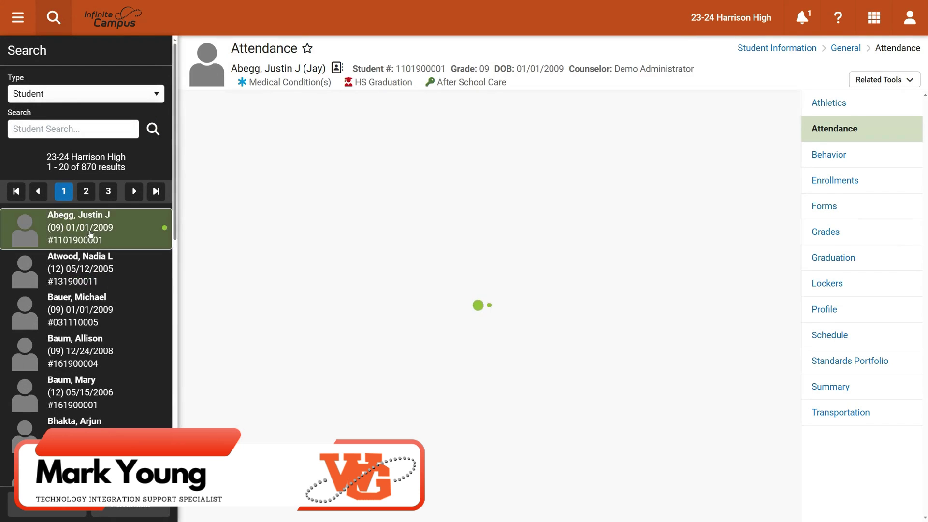